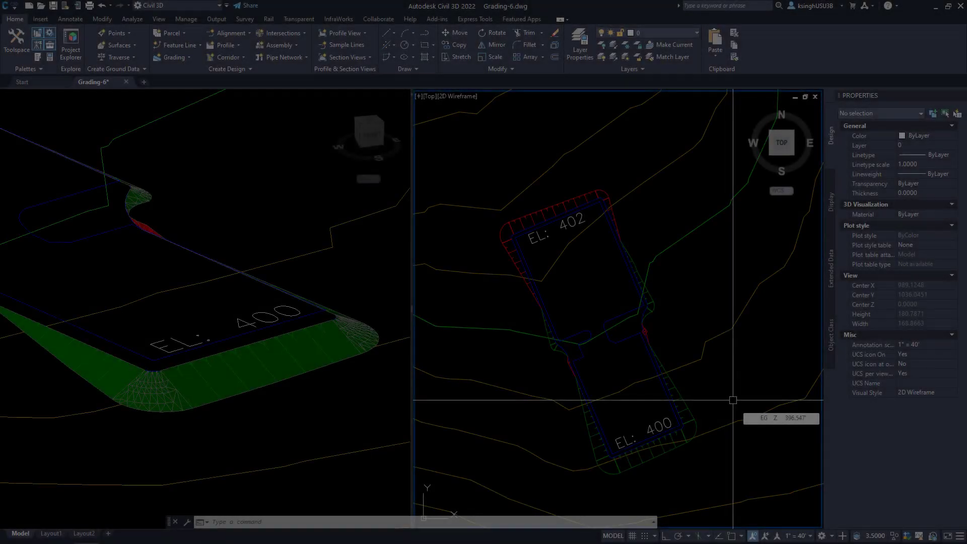
# Zoom the Top viewport into the gap between the pads and inspect the neighbouring grading
pyautogui.scroll(5, 613, 374)
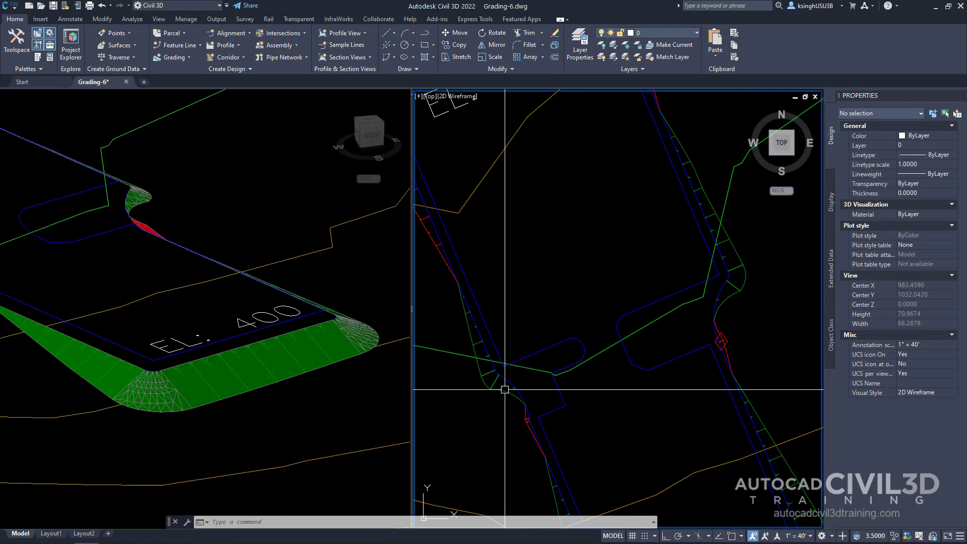
pyautogui.click(545, 422)
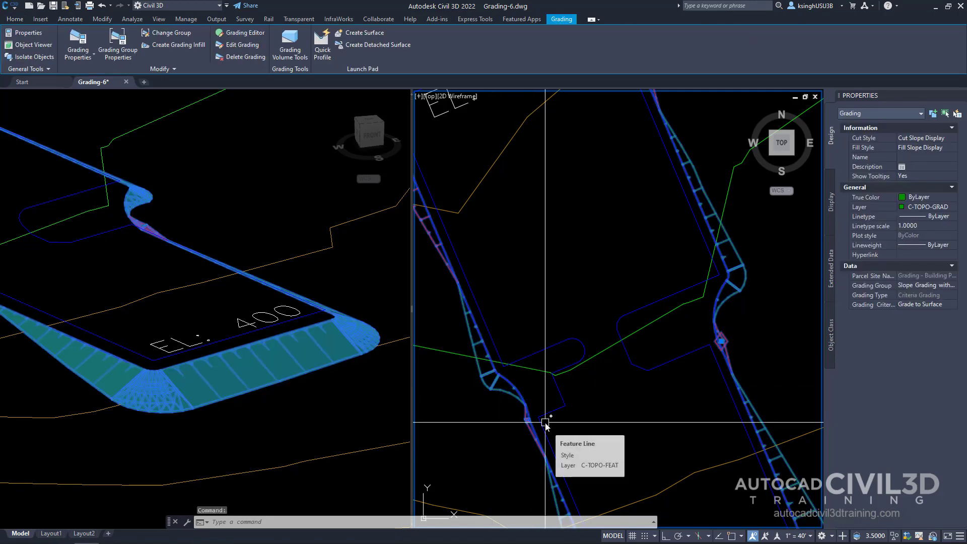
pyautogui.press('Escape')
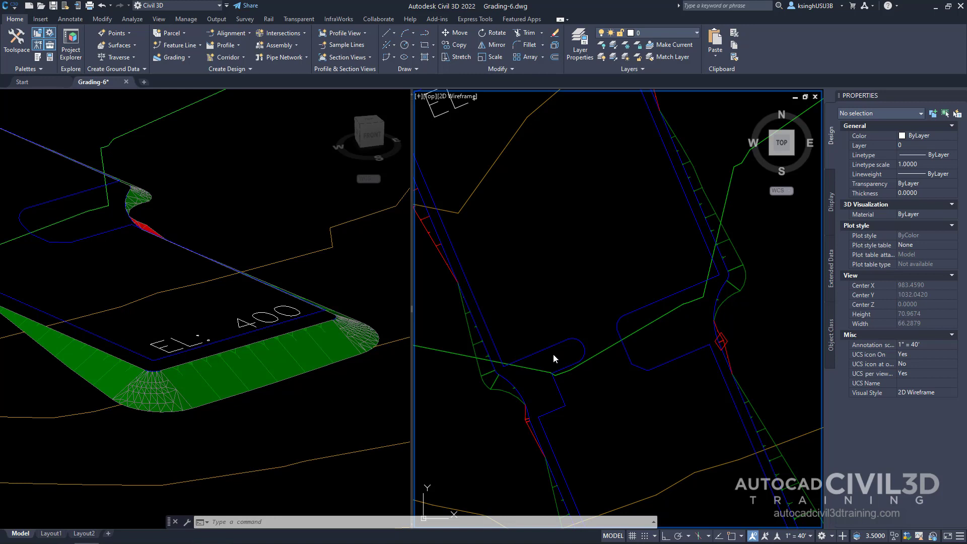
pyautogui.moveTo(606, 375)
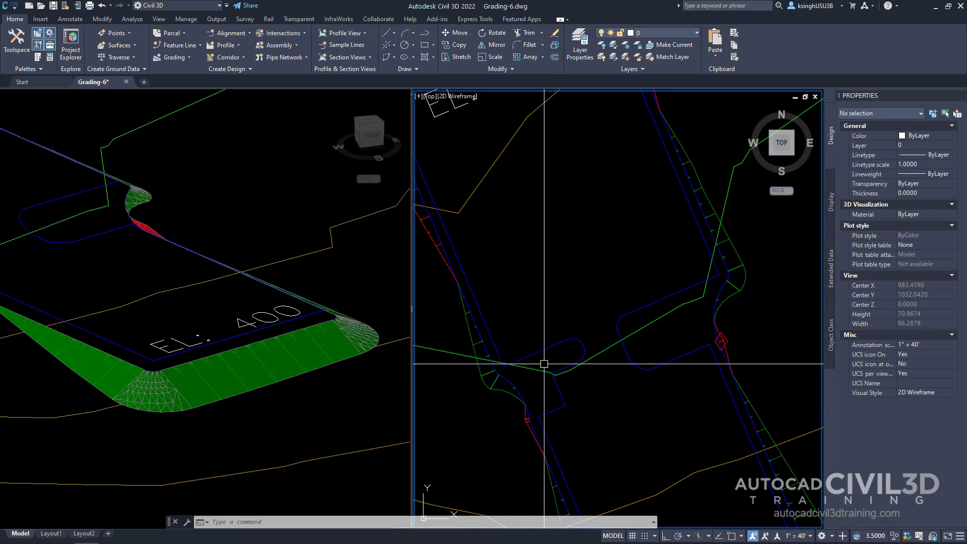
pyautogui.moveTo(611, 398)
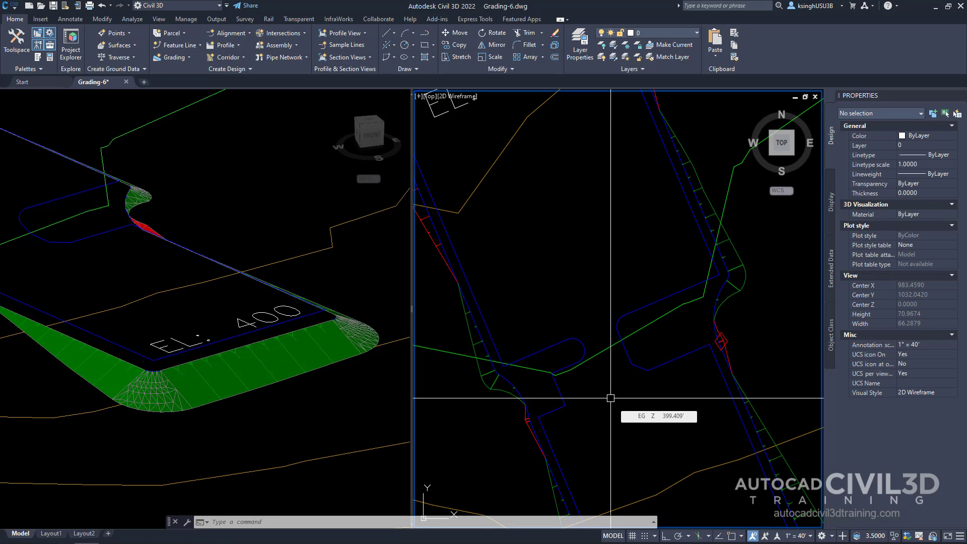
pyautogui.moveTo(593, 270)
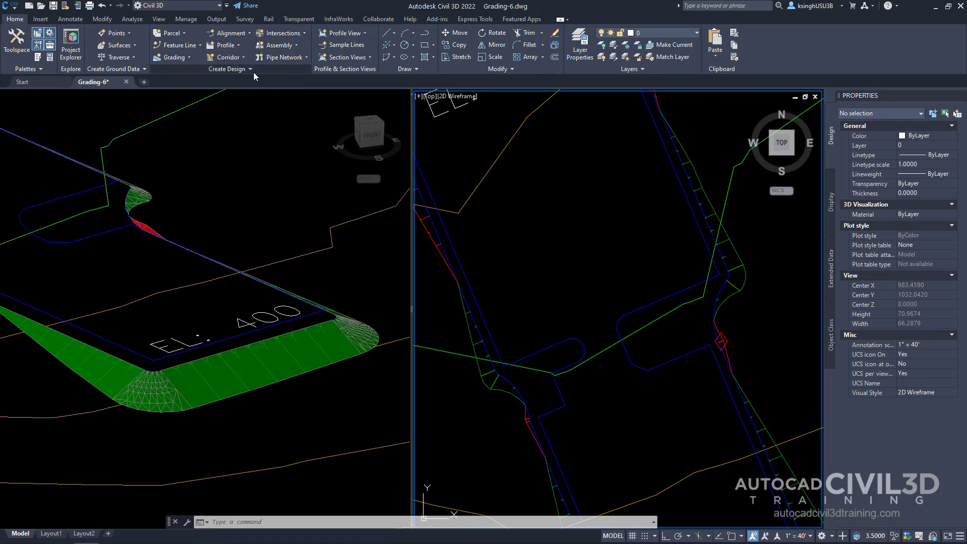
# Open the Grading Creation Tools from the Home tab and keep Grade to Distance as the criteria
pyautogui.click(190, 58)
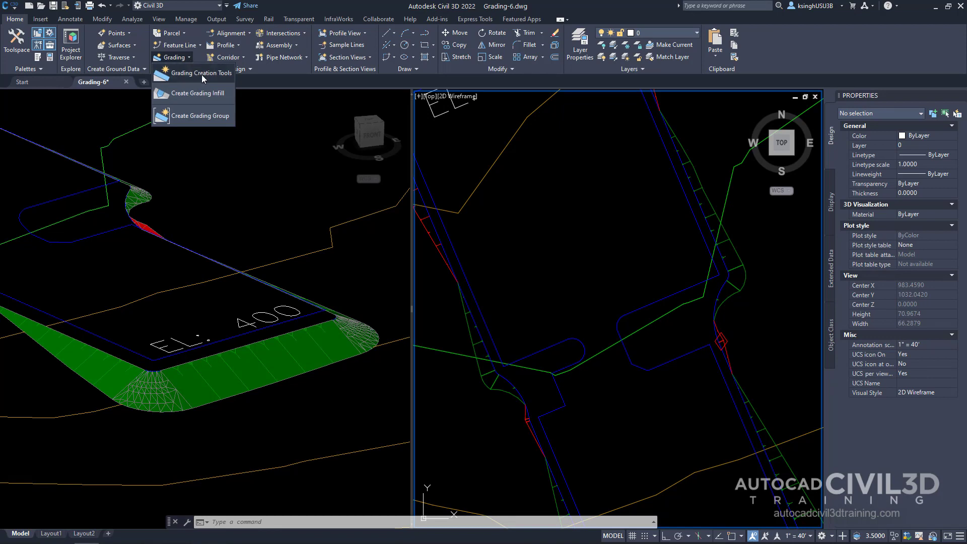
pyautogui.click(201, 75)
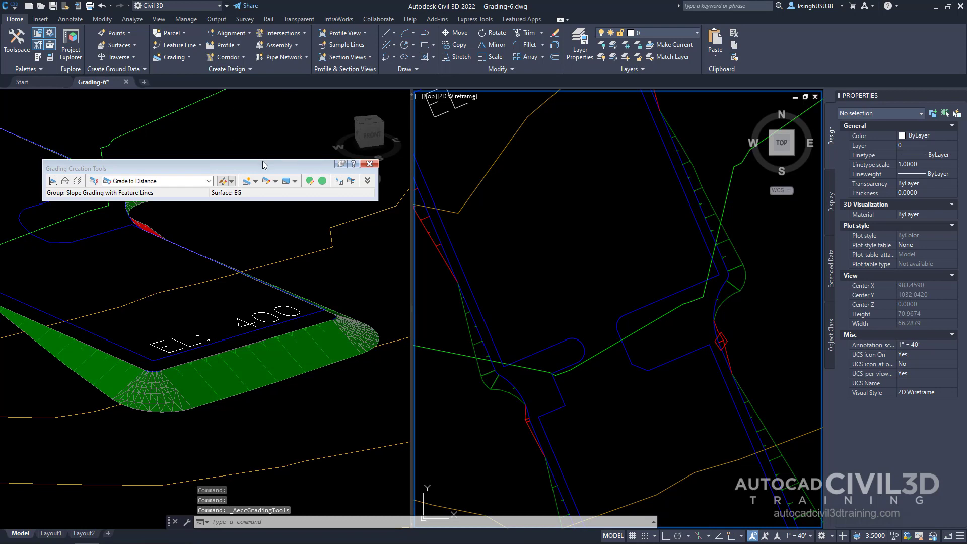
pyautogui.click(208, 182)
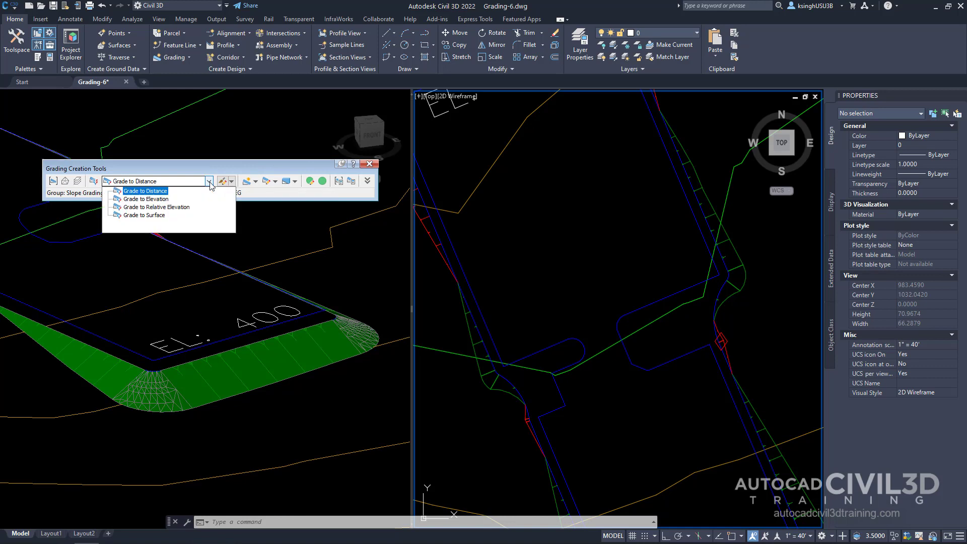
pyautogui.click(157, 192)
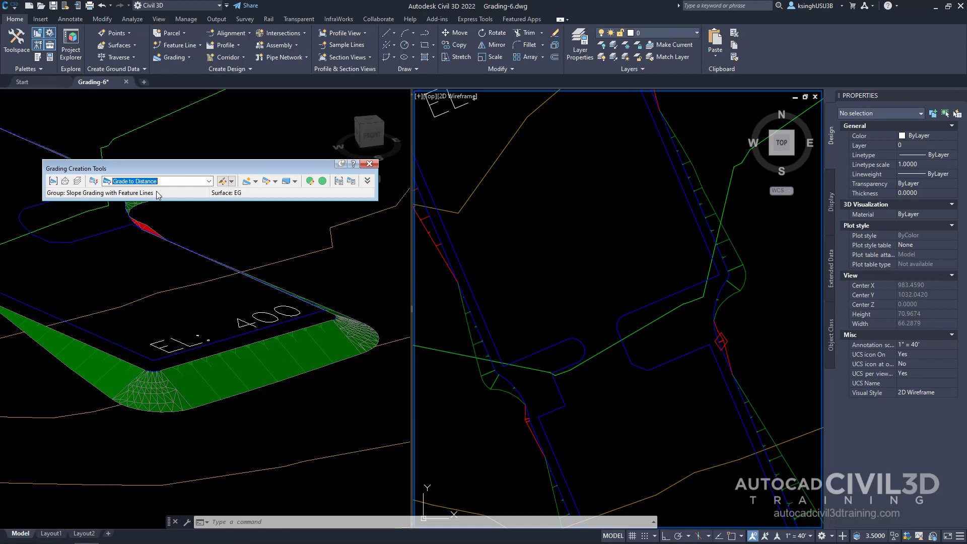
# Expand the grading toolbar to show all parameters and choose the Shoulder grading style
pyautogui.click(368, 181)
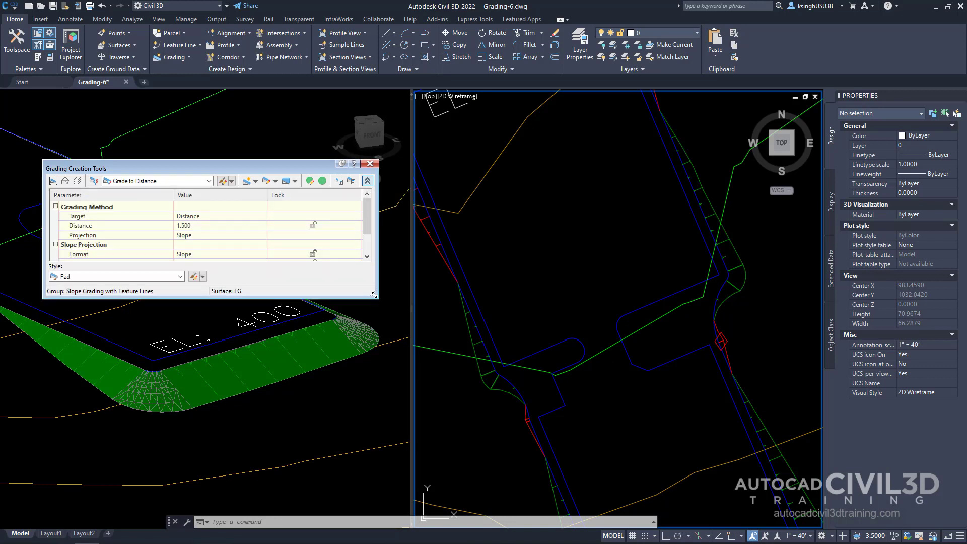
pyautogui.moveTo(373, 298); pyautogui.dragTo(373, 451)
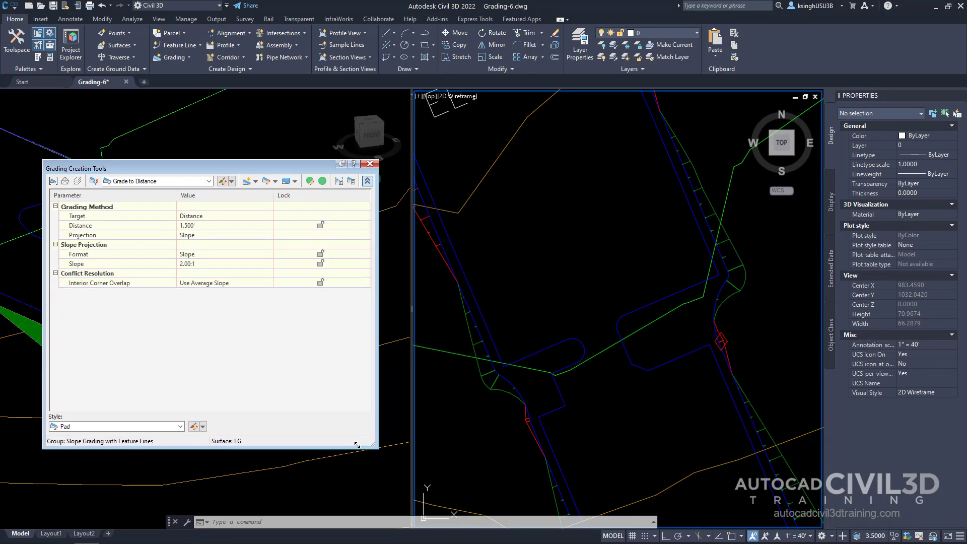
pyautogui.click(180, 427)
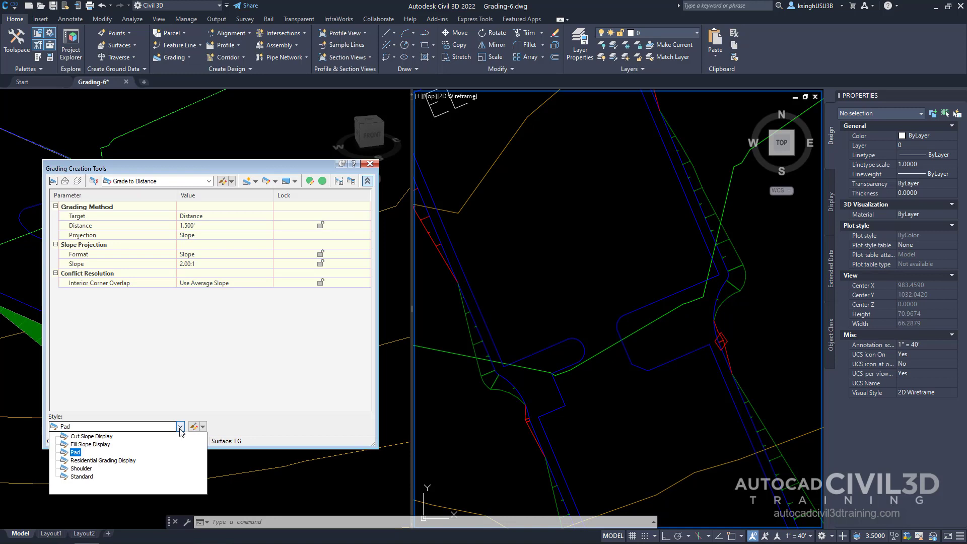
pyautogui.click(80, 469)
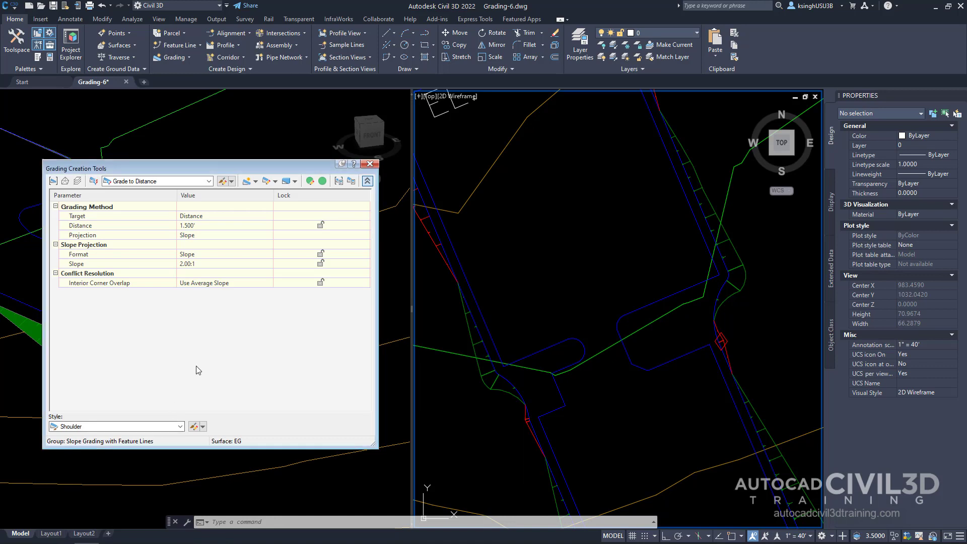
# Run Create Infill and pick the enclosed gap between pads EL 402 and EL 400
pyautogui.click(256, 181)
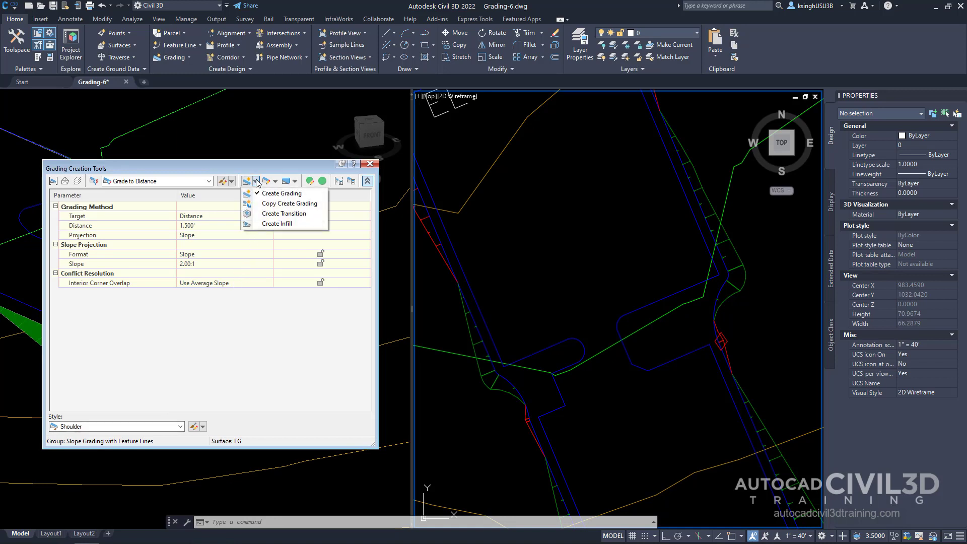
pyautogui.click(286, 224)
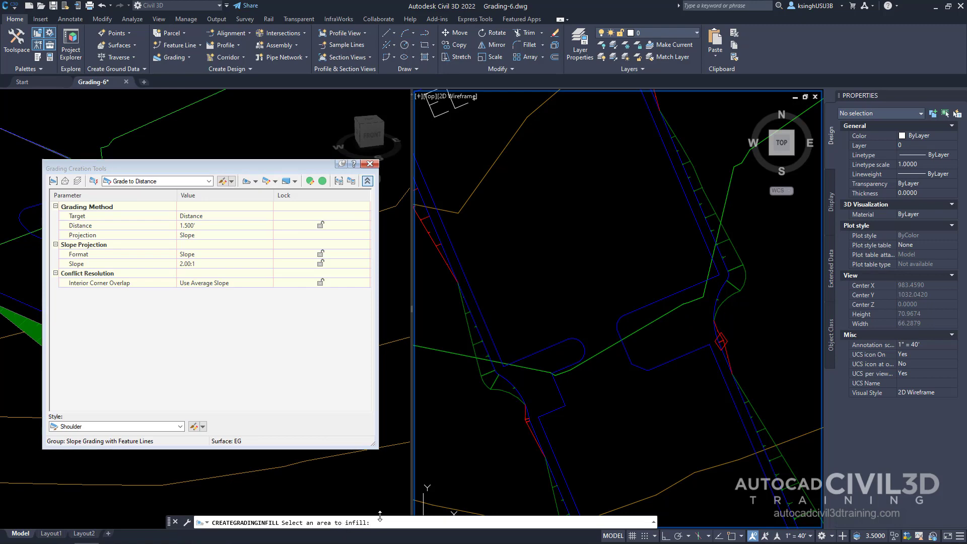
pyautogui.scroll(-2, 497, 401)
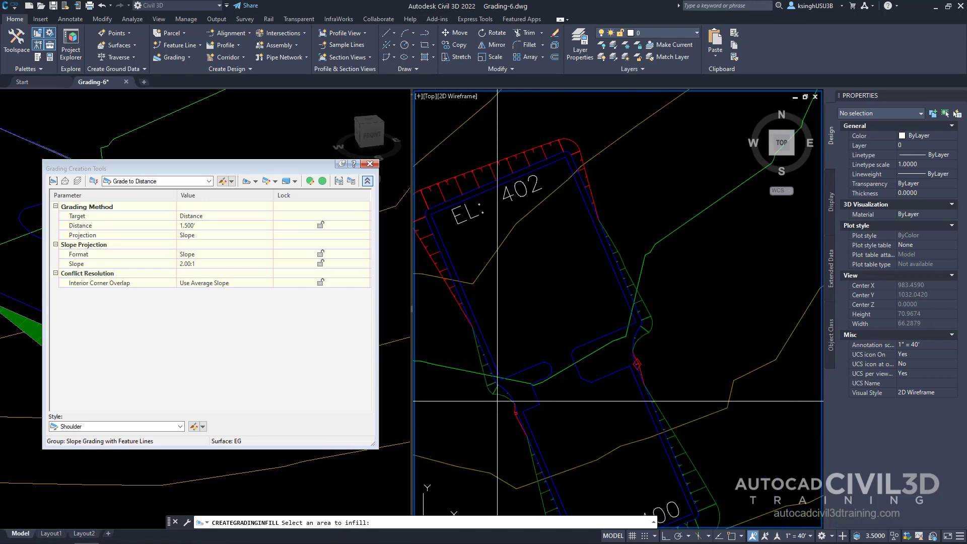
pyautogui.moveTo(507, 370); pyautogui.dragTo(518, 328, button='middle')
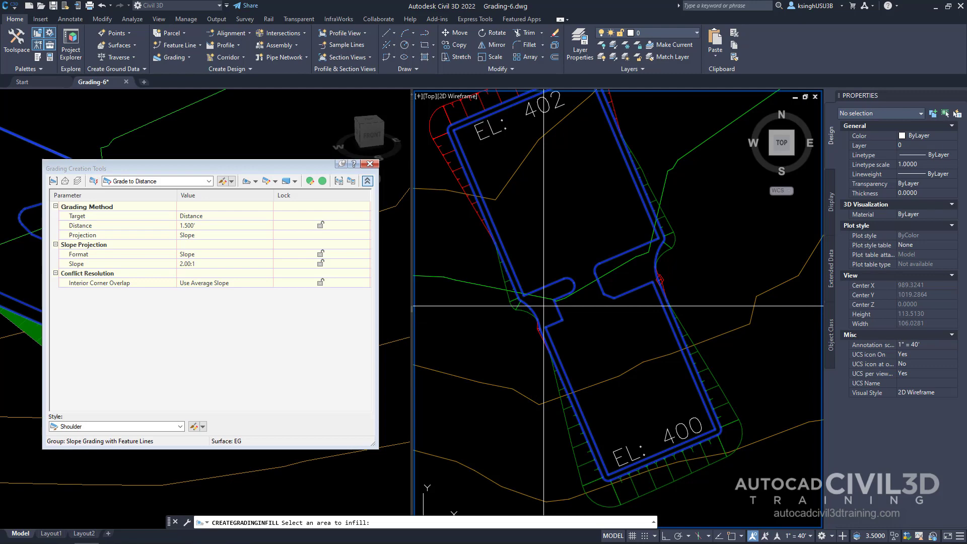
pyautogui.click(543, 305)
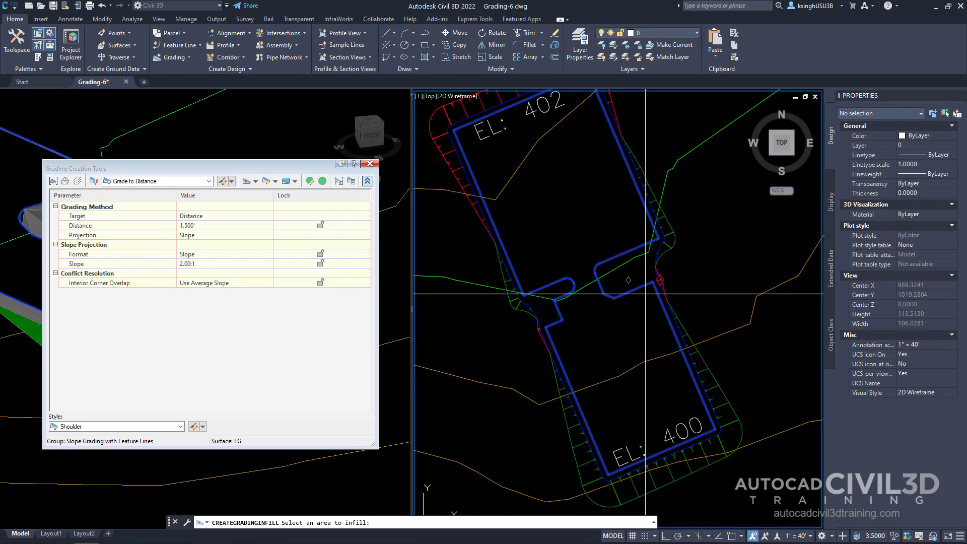
pyautogui.scroll(8, 637, 291)
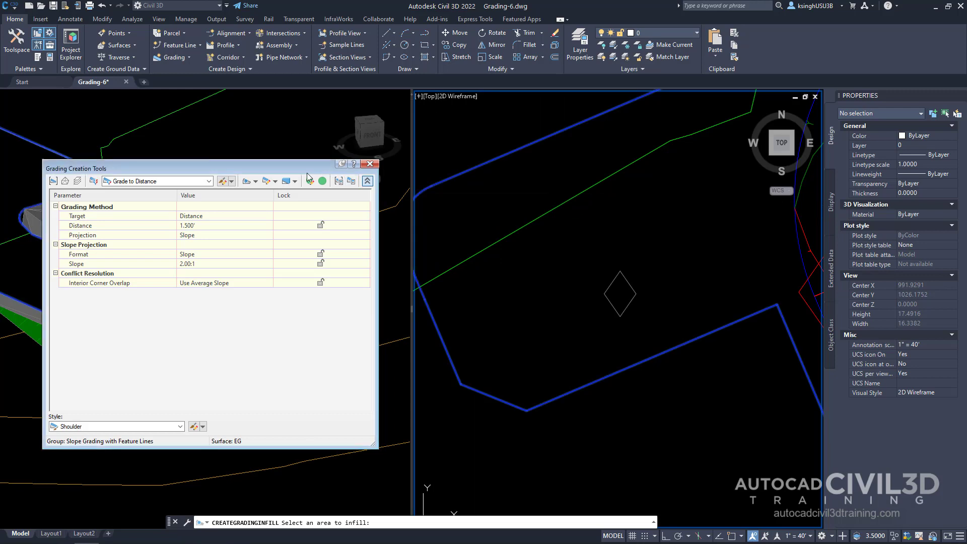
# Orbit the left 3D viewport to inspect the new grey infill
pyautogui.moveTo(293, 168); pyautogui.dragTo(713, 201)
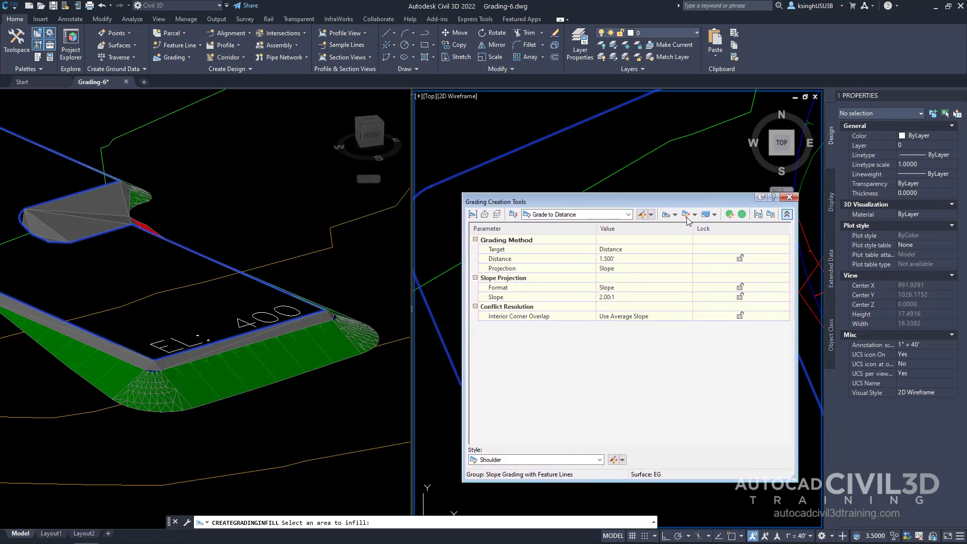
pyautogui.click(290, 436)
pyautogui.keyDown('shift'); pyautogui.moveTo(291, 436); pyautogui.dragTo(238, 343, button='middle'); pyautogui.keyUp('shift')
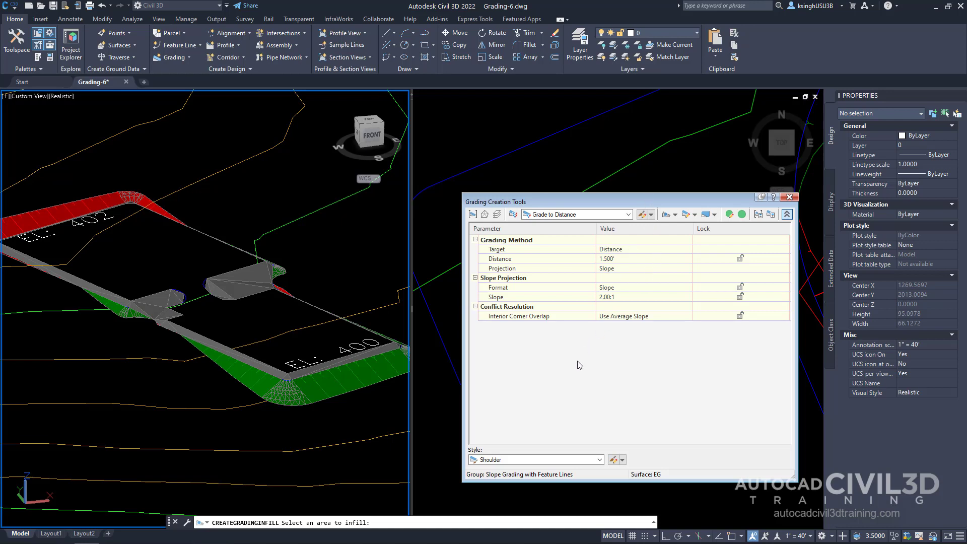
# Switch the grading style from Shoulder to Pad
pyautogui.click(507, 462)
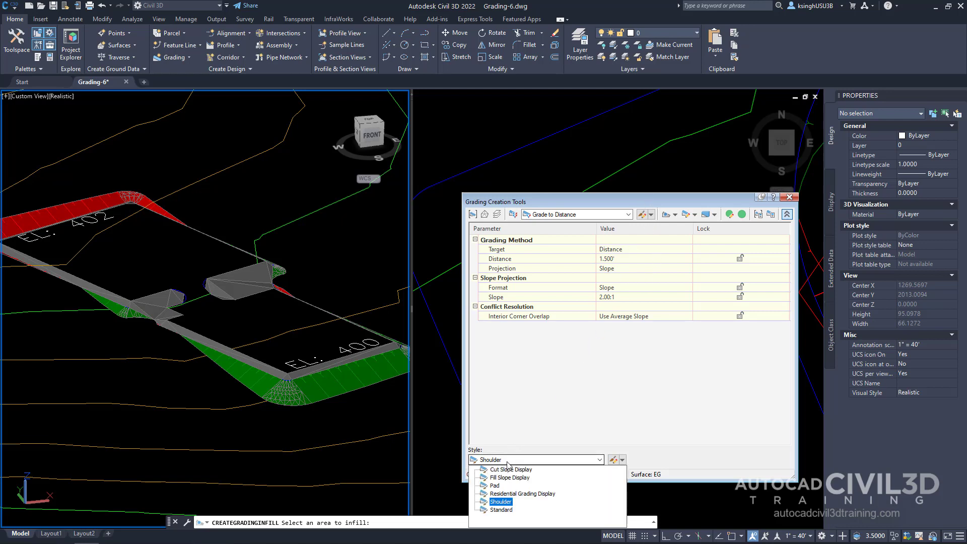
pyautogui.click(494, 486)
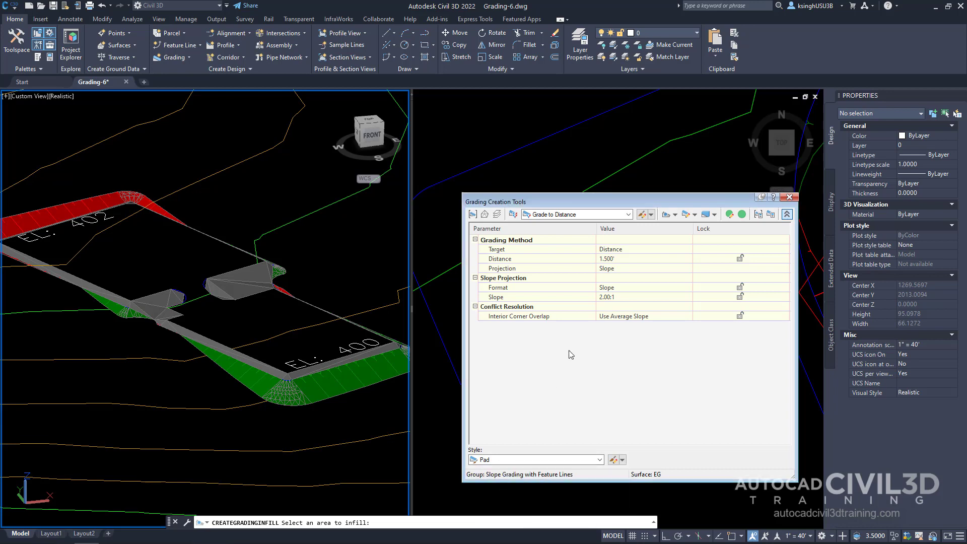
pyautogui.moveTo(674, 201); pyautogui.dragTo(249, 180)
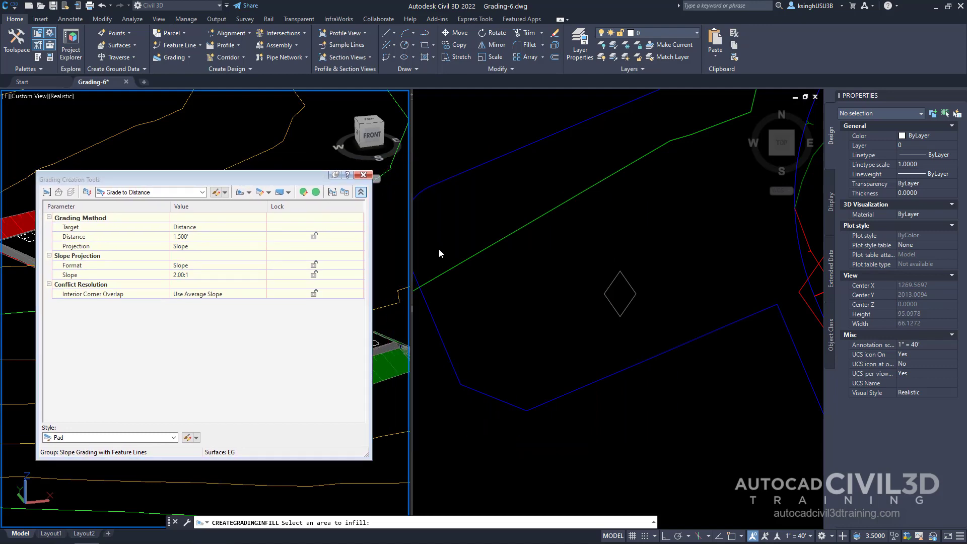
# Infill the remaining area between the pads with Pad style and review it in 3D
pyautogui.click(562, 312)
pyautogui.scroll(-5, 557, 302)
pyautogui.scroll(-1, 554, 295)
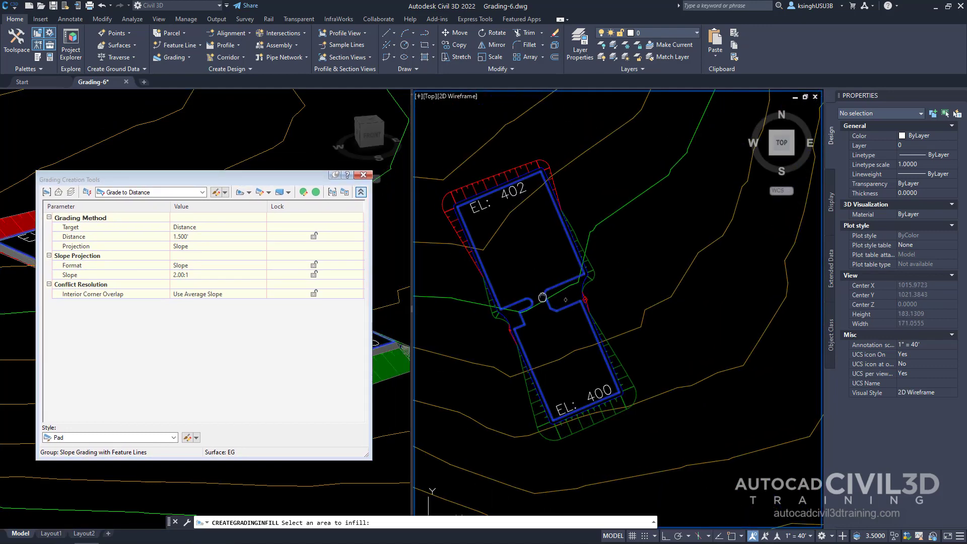
pyautogui.scroll(2, 571, 252)
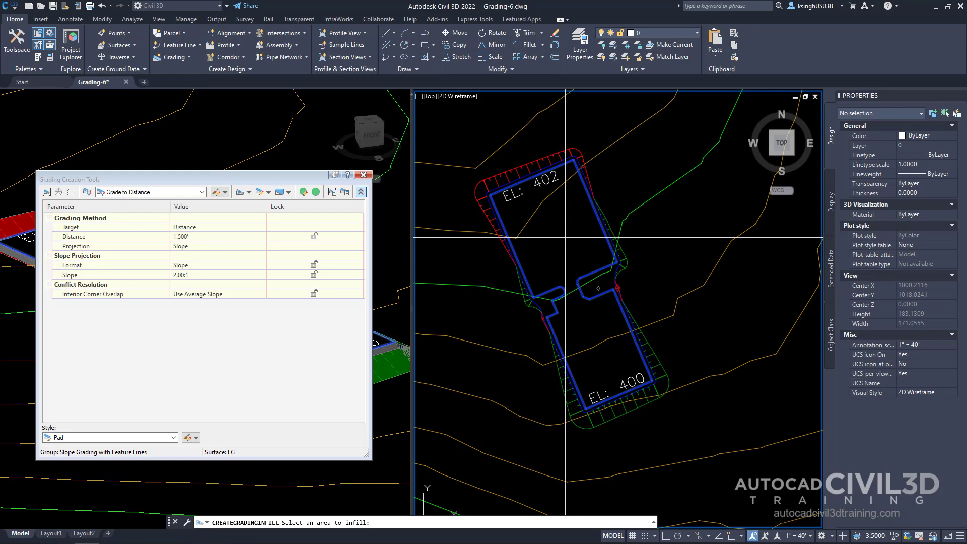
pyautogui.click(565, 237)
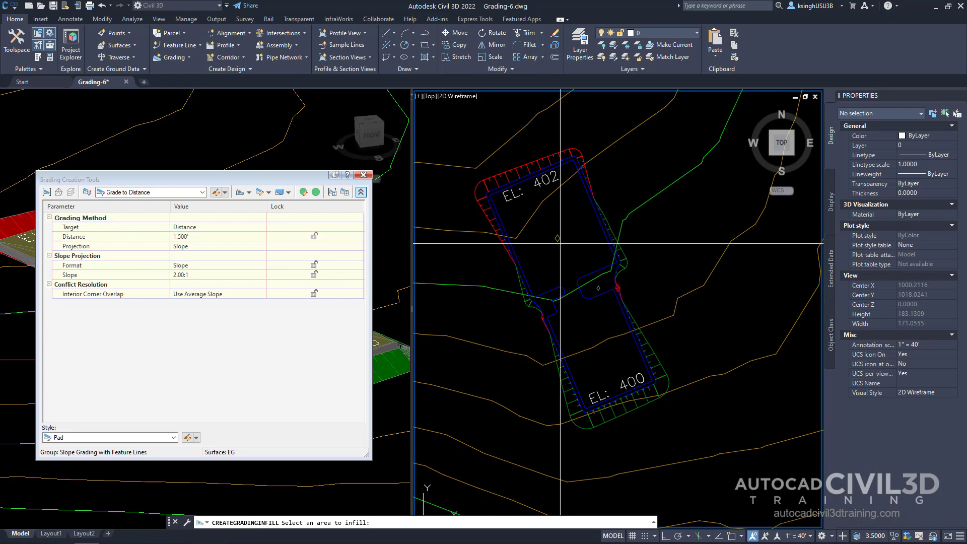
pyautogui.scroll(5, 564, 234)
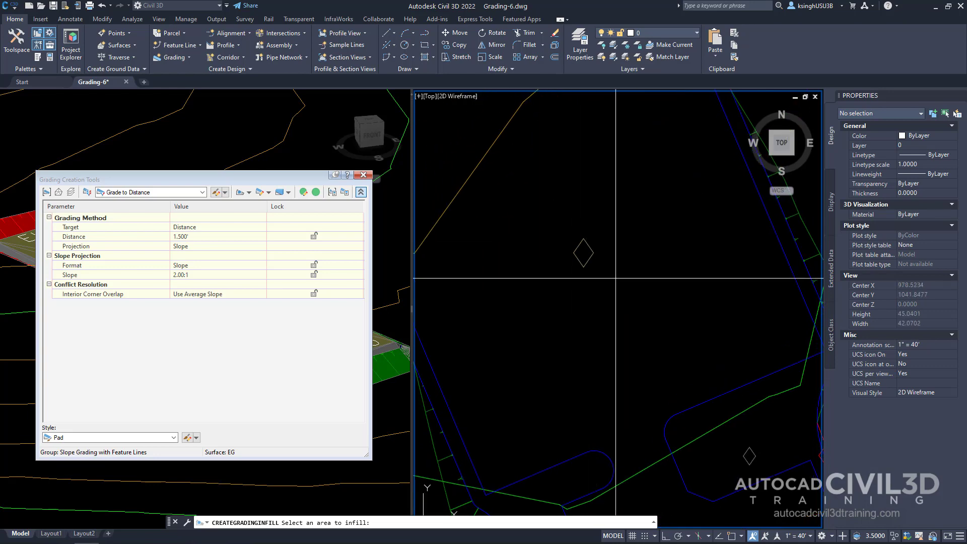
pyautogui.moveTo(266, 181); pyautogui.dragTo(685, 180)
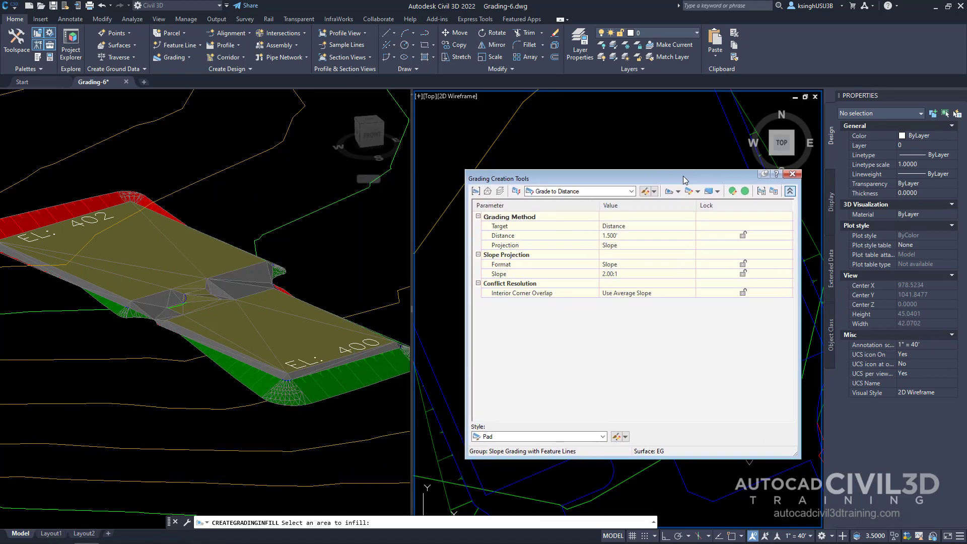
pyautogui.click(192, 387)
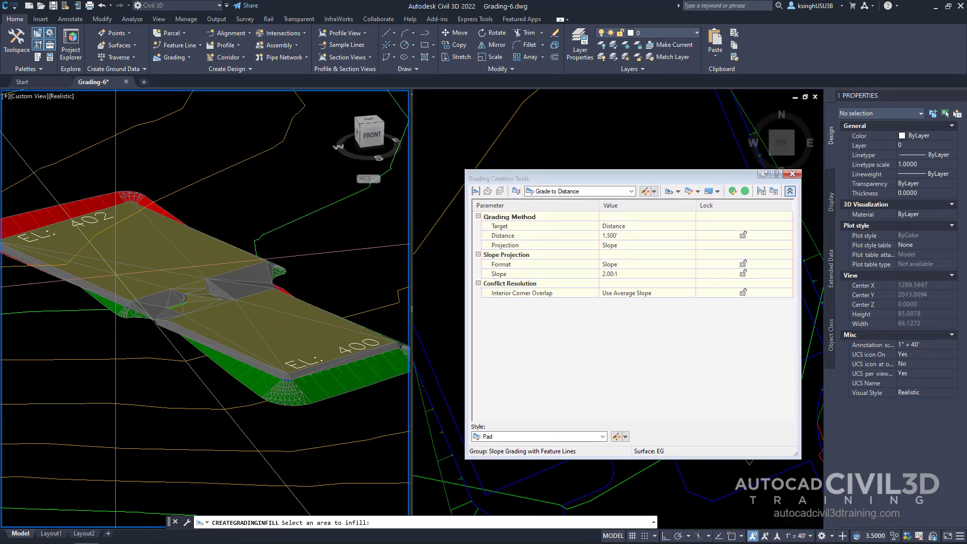